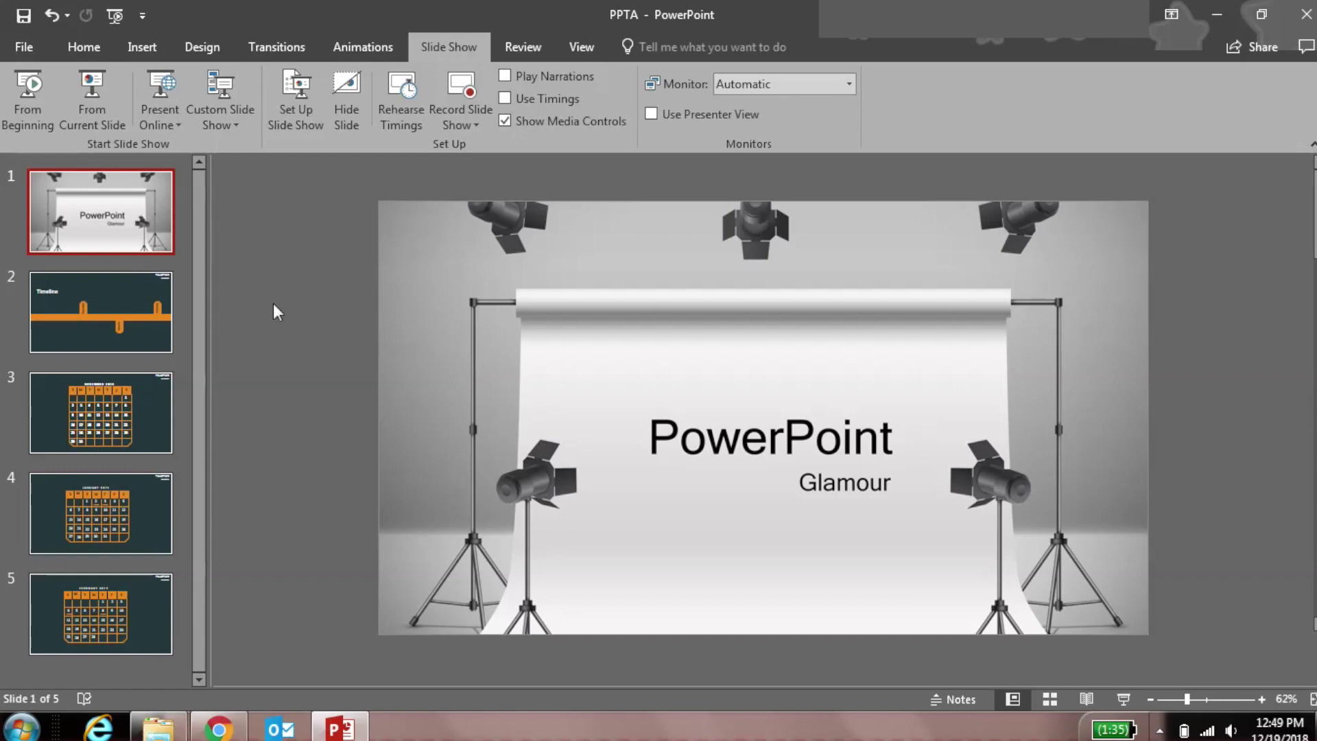
# On the Home tab, view the December, January and February calendar slides, then return to slide 2
pyautogui.click(106, 322)
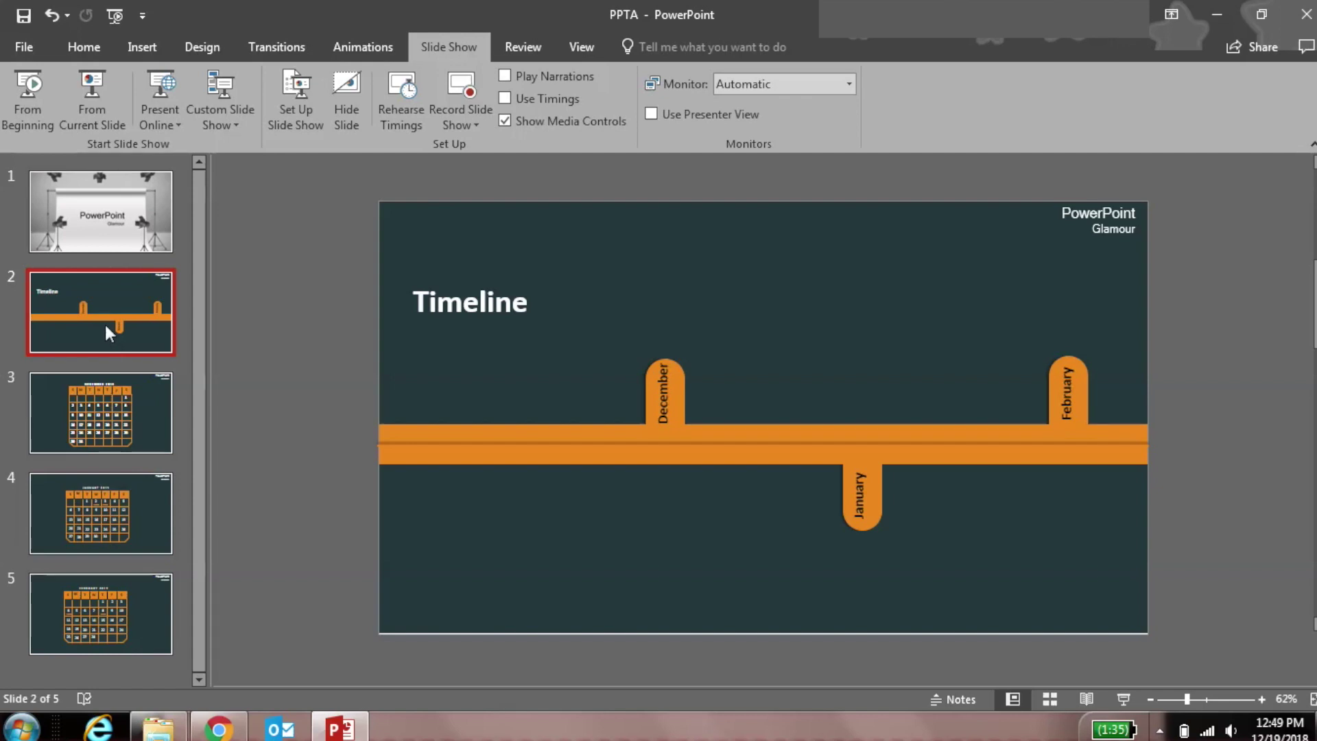
pyautogui.click(83, 46)
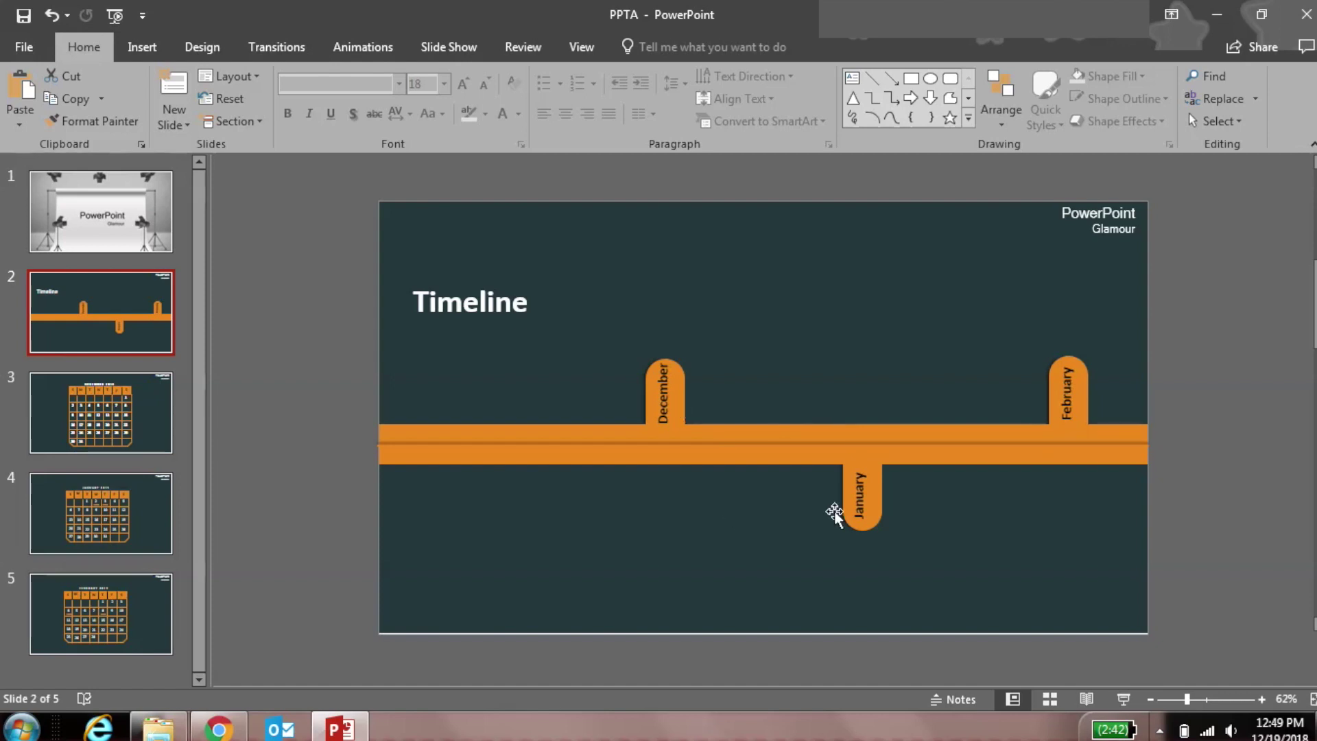
pyautogui.click(103, 425)
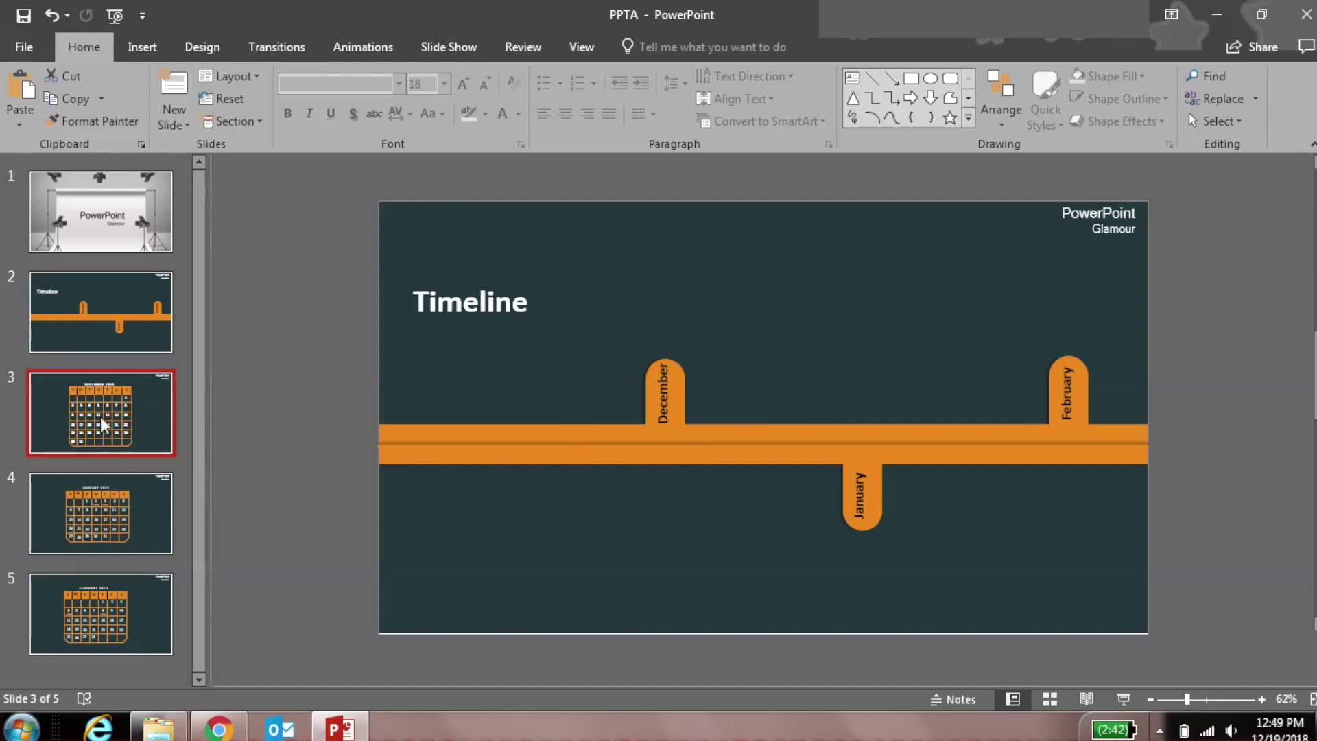
pyautogui.click(103, 514)
pyautogui.click(103, 613)
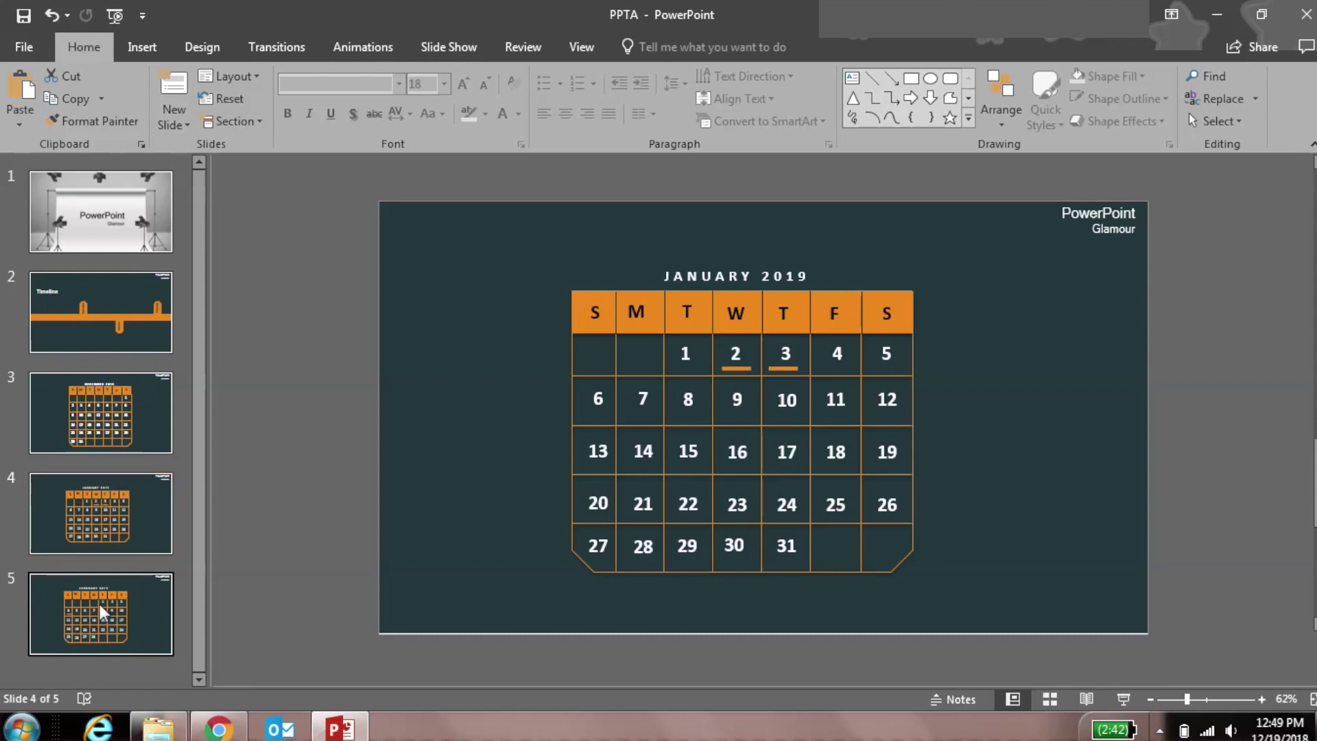
pyautogui.click(100, 312)
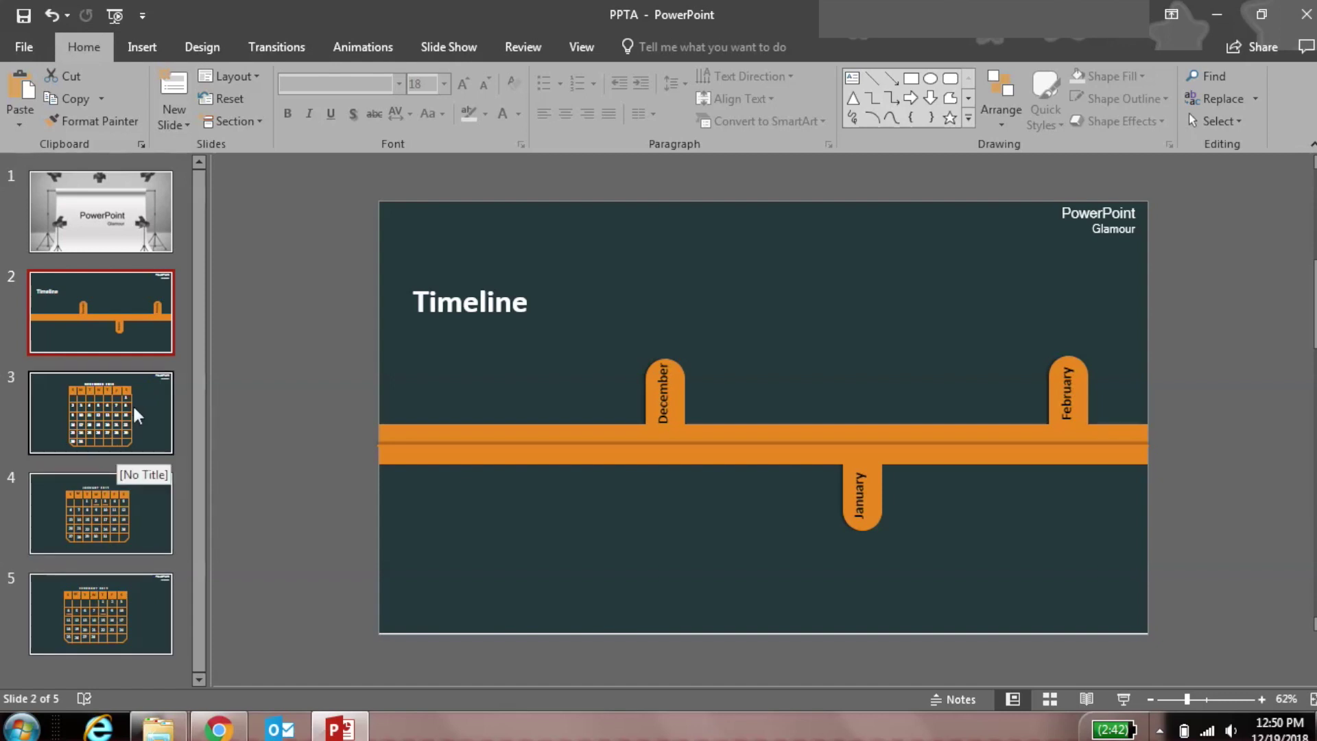
# Draw a text box reading 'Dec' above the December tab on the Timeline slide
pyautogui.click(852, 78)
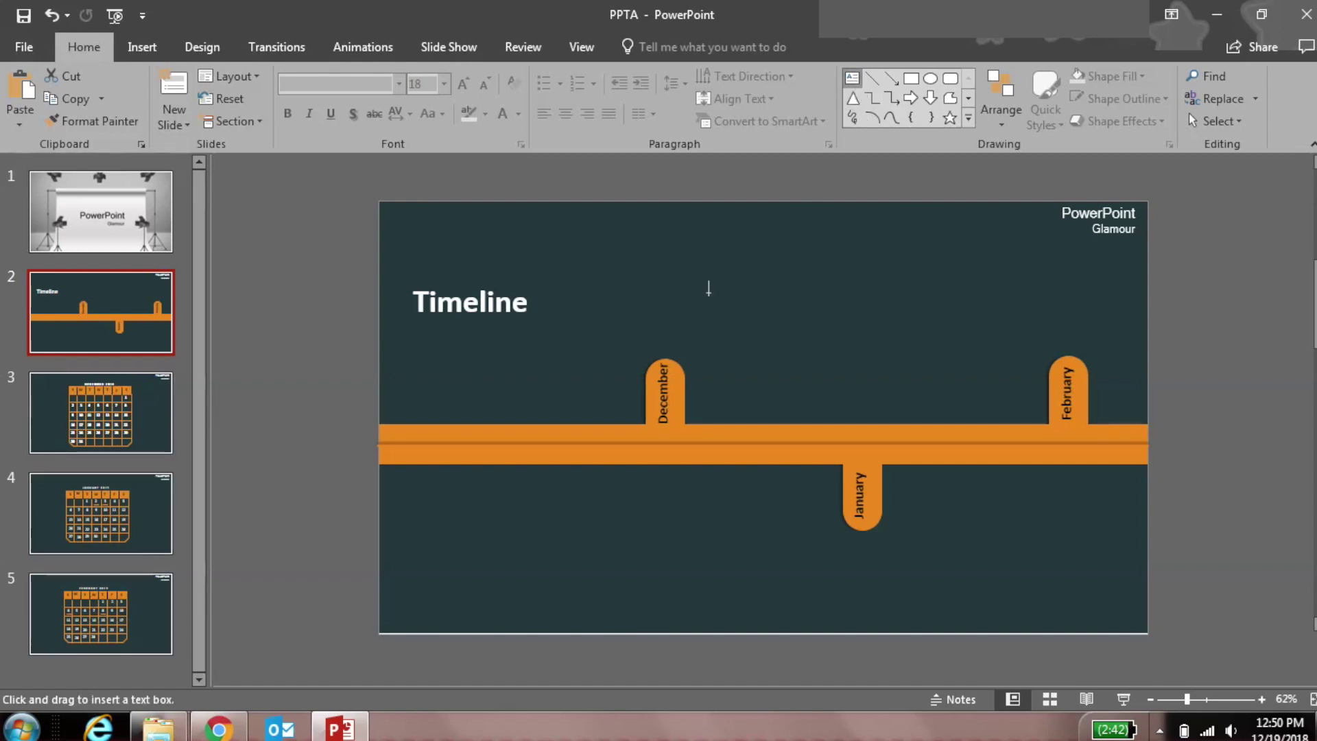
pyautogui.moveTo(618, 308); pyautogui.dragTo(706, 335)
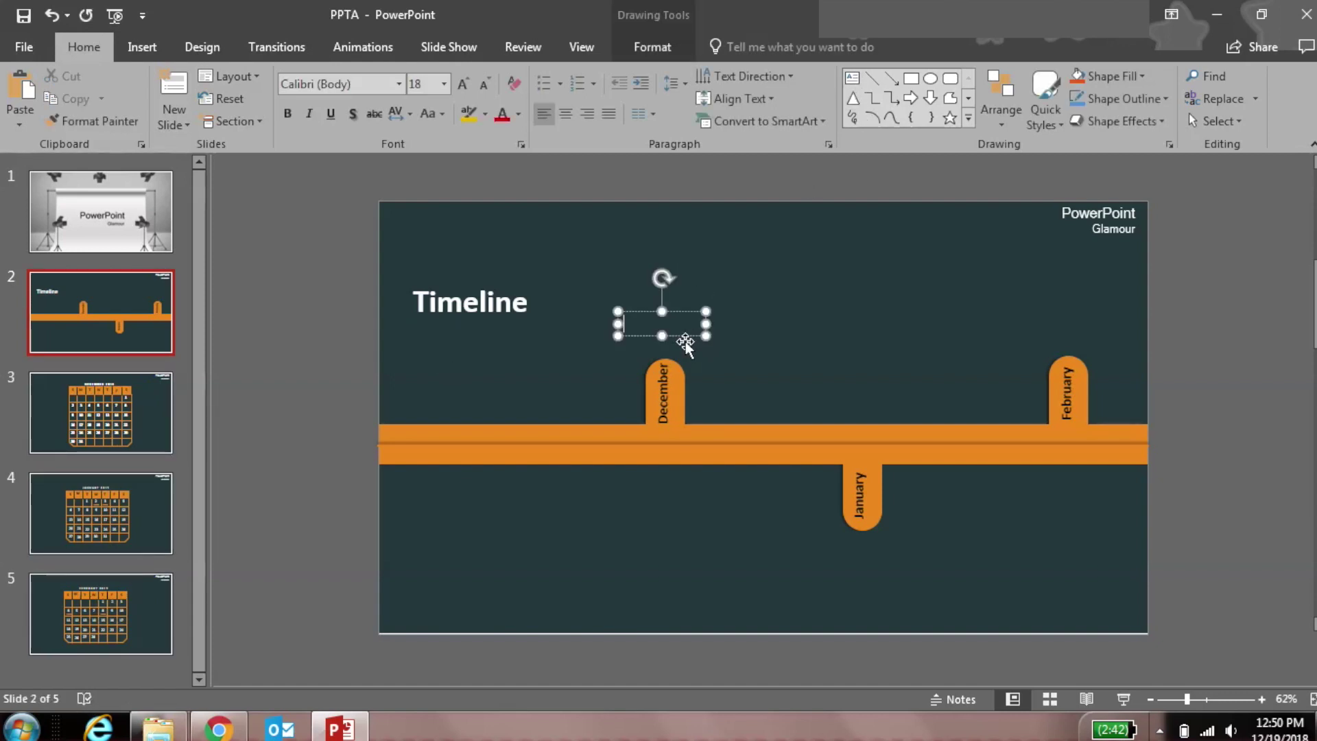
pyautogui.write('DE')
pyautogui.write('c')
pyautogui.click(756, 336)
pyautogui.click(658, 330)
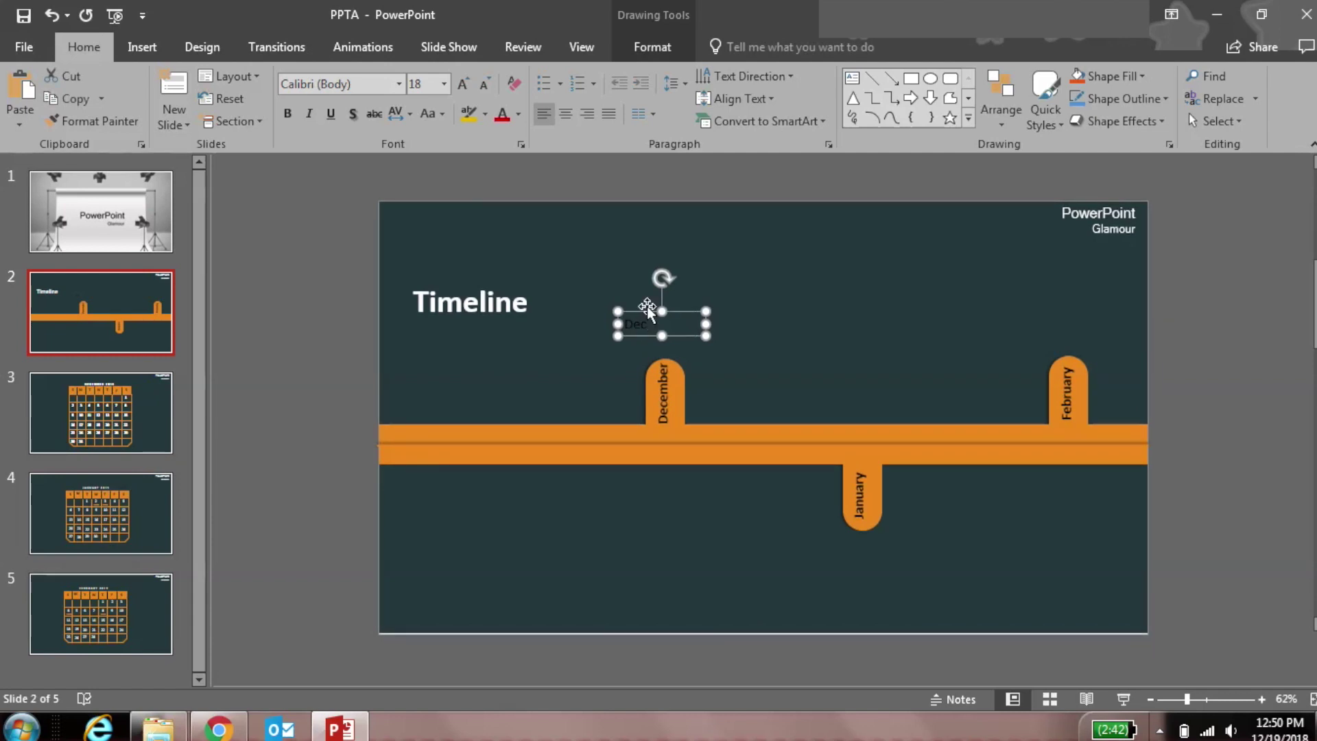
# Hyperlink the Dec text box to slide 3 in this document
pyautogui.rightClick(650, 321)
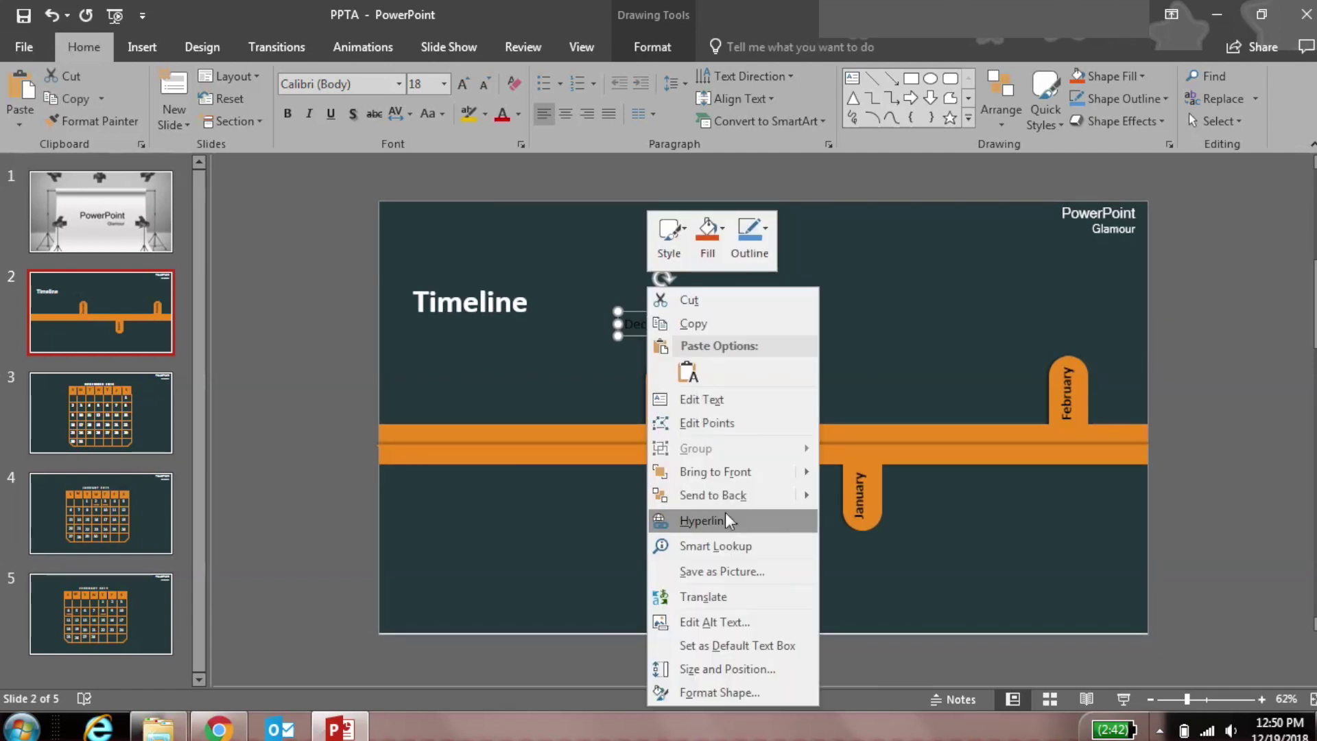
pyautogui.click(705, 521)
pyautogui.click(395, 402)
pyautogui.click(395, 337)
pyautogui.click(513, 395)
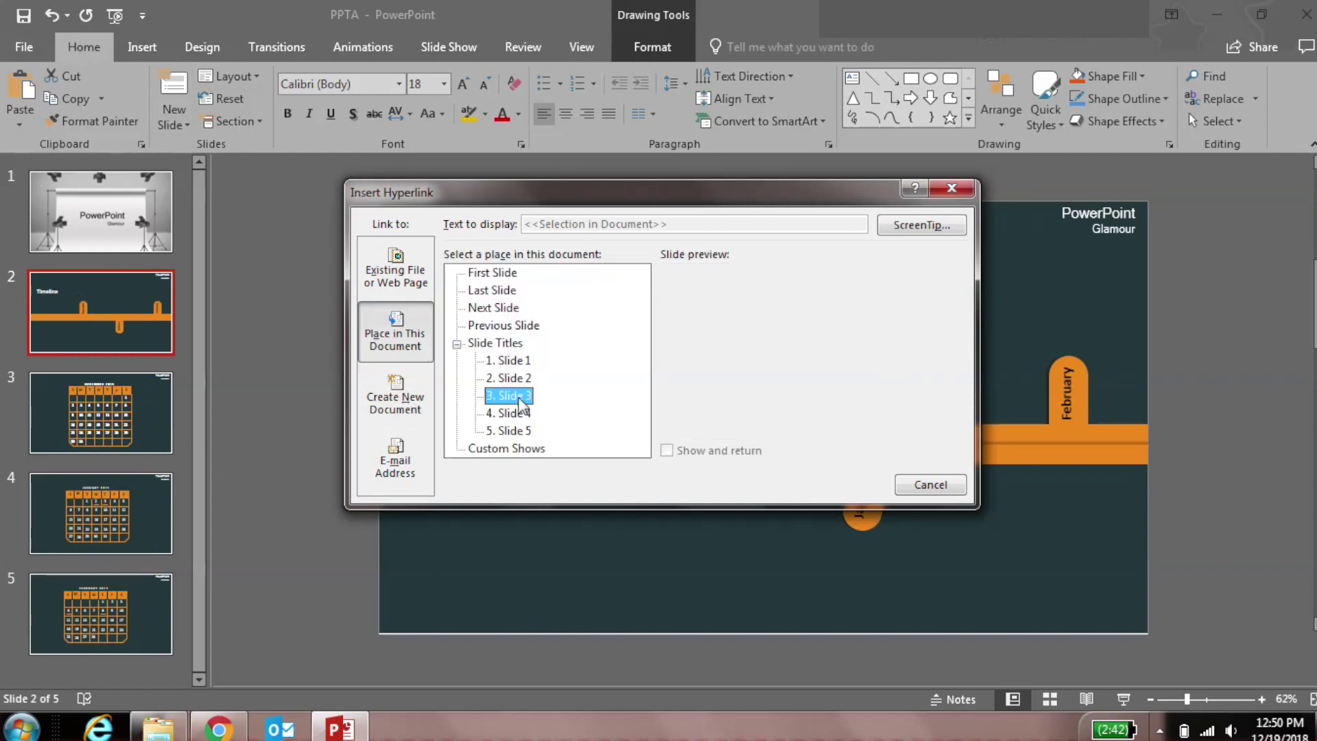
pyautogui.click(848, 485)
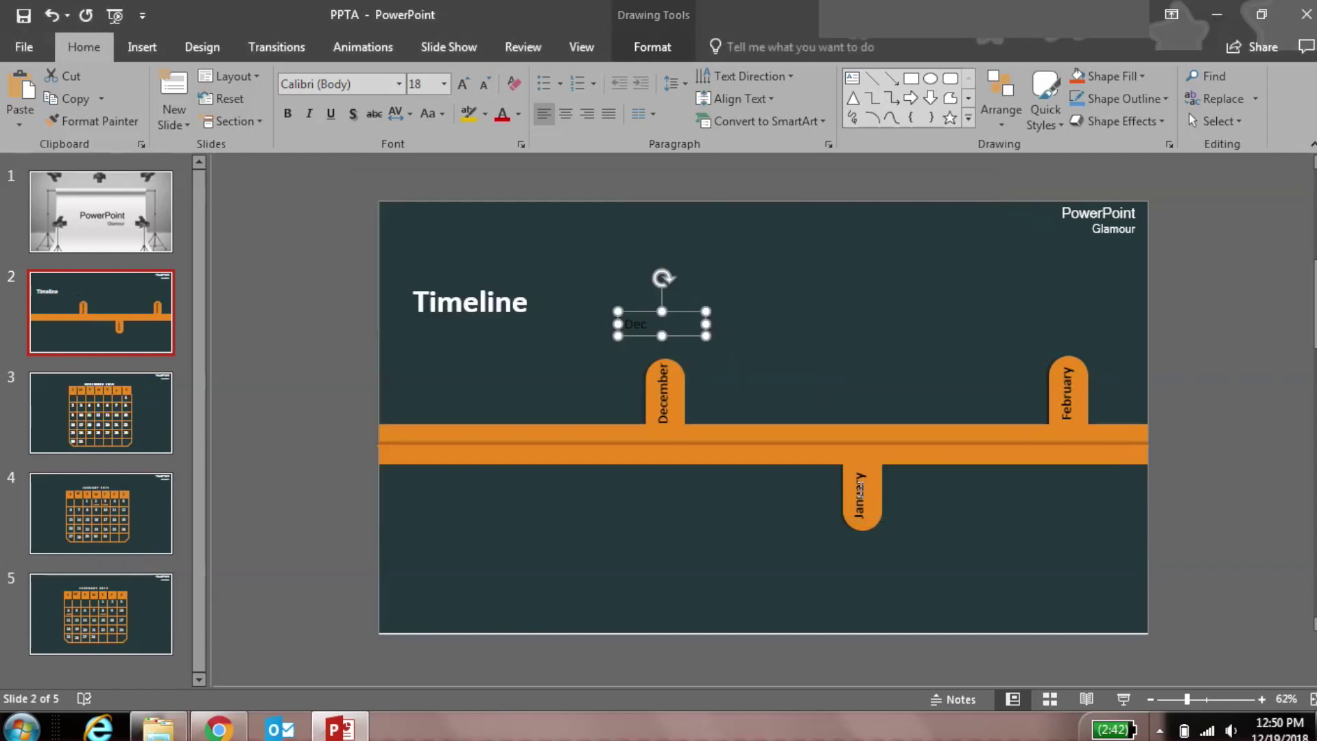
pyautogui.click(684, 551)
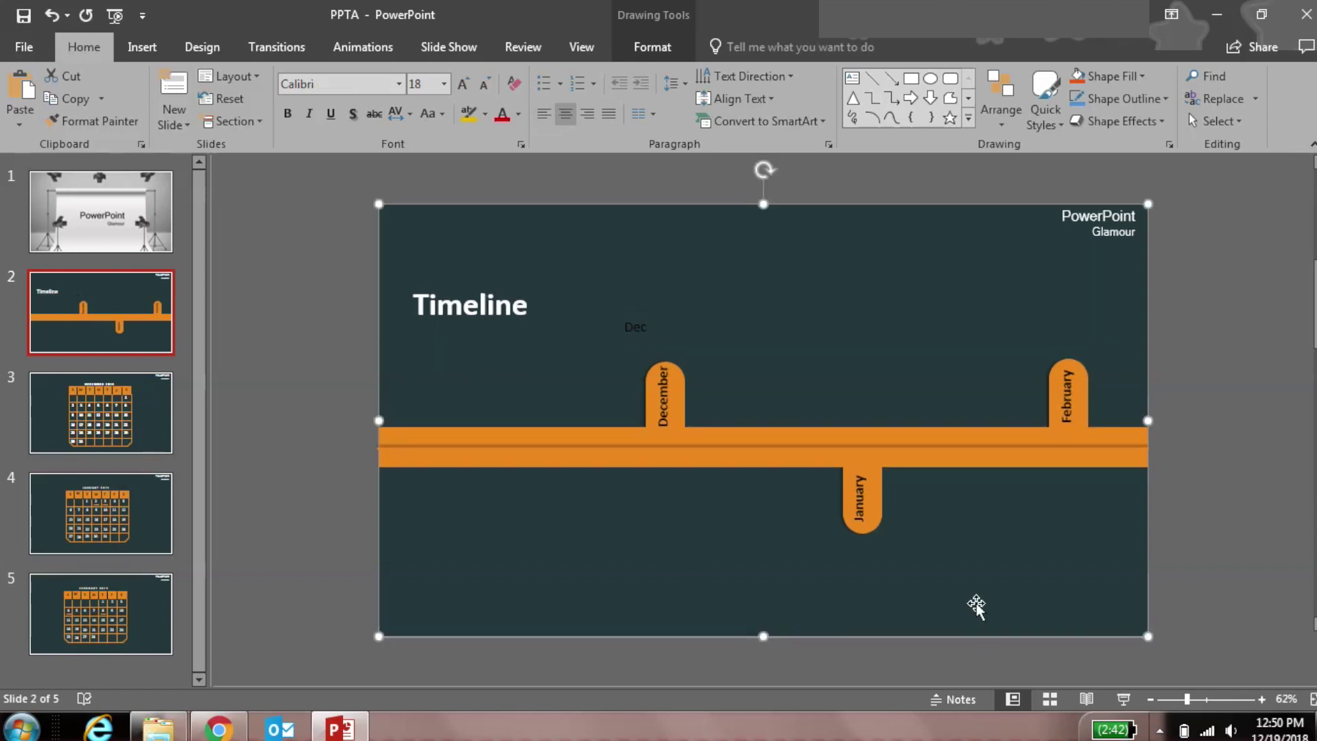
# Test the Dec link in Slide Show, then exit back to the Timeline slide
pyautogui.click(1124, 699)
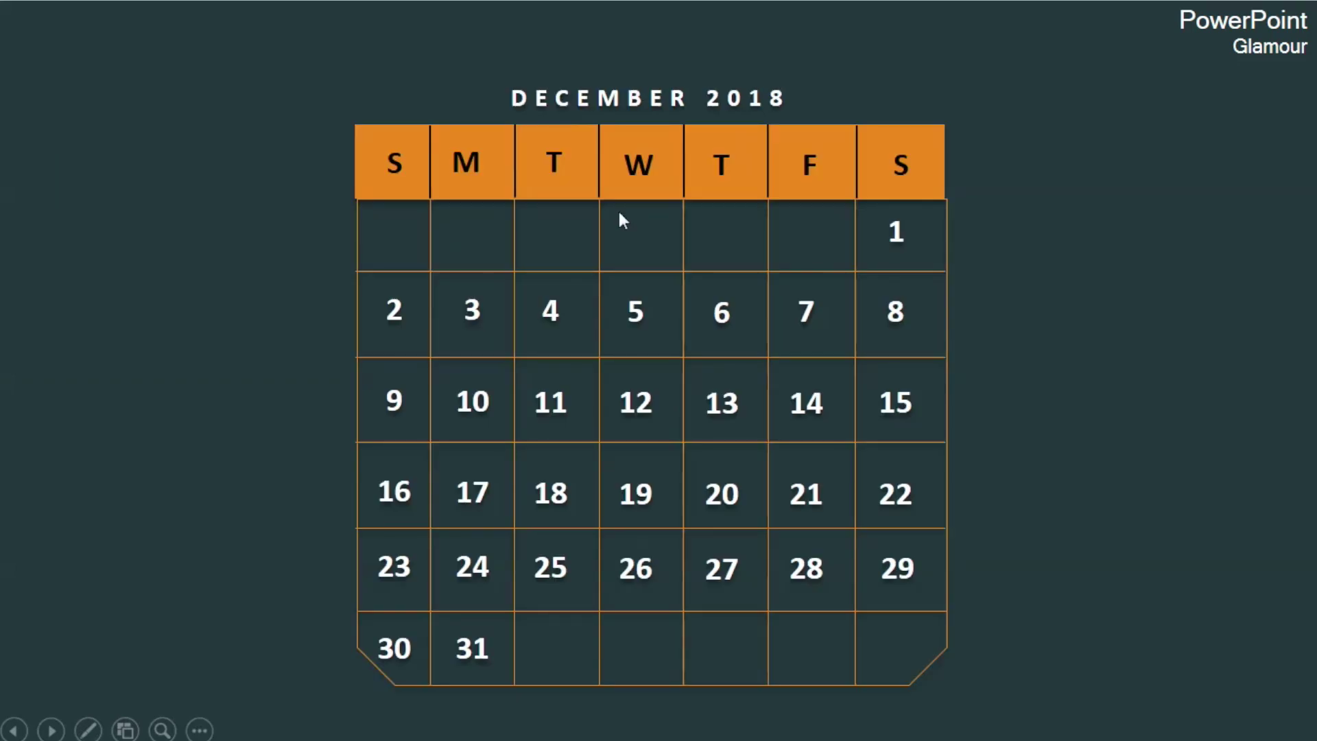
pyautogui.press('Escape')
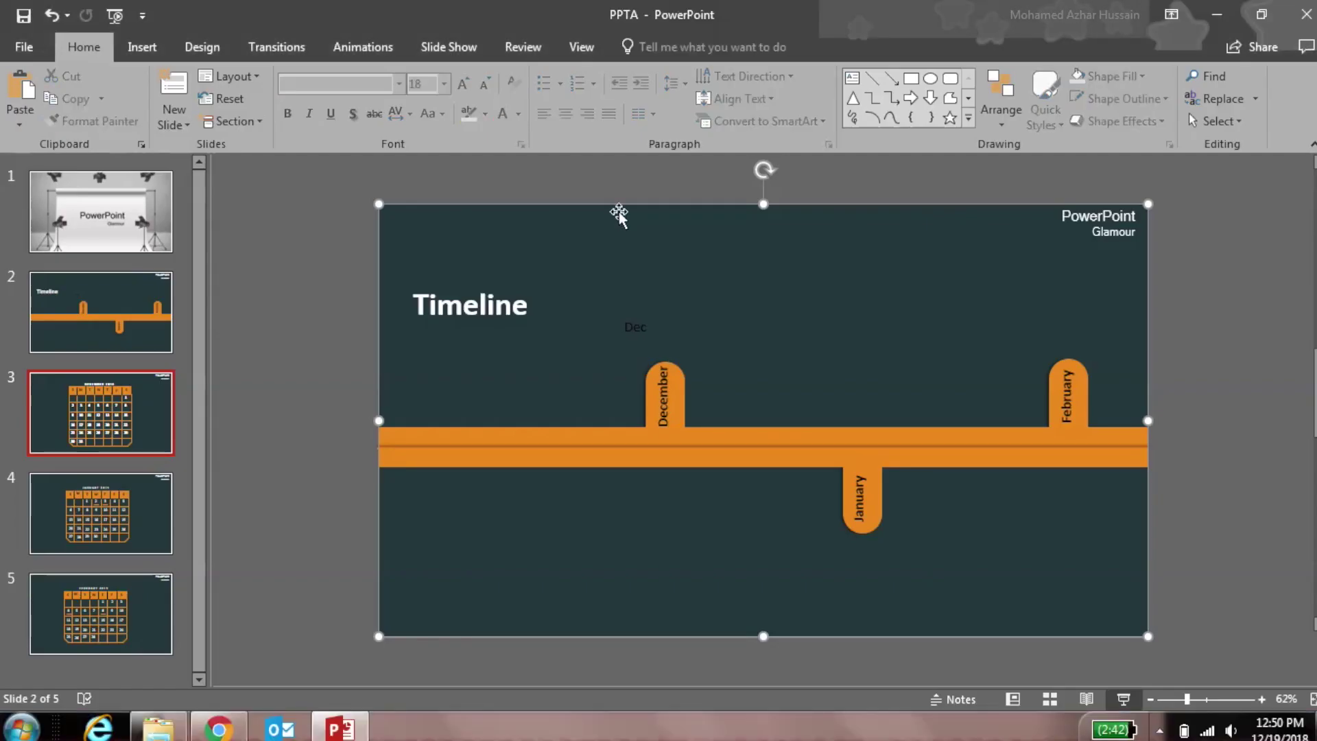
pyautogui.click(118, 321)
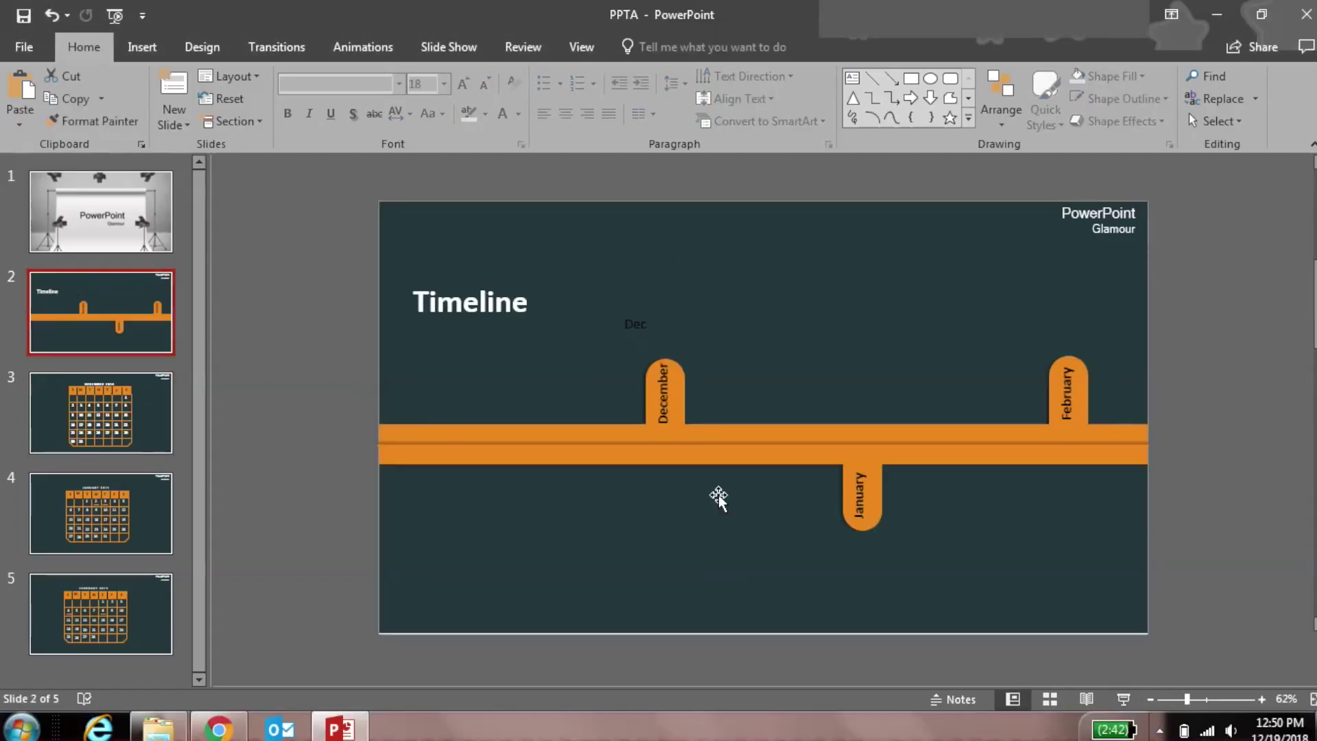
# Delete the Dec label and add a zoom of the December slide onto the Timeline
pyautogui.click(646, 324)
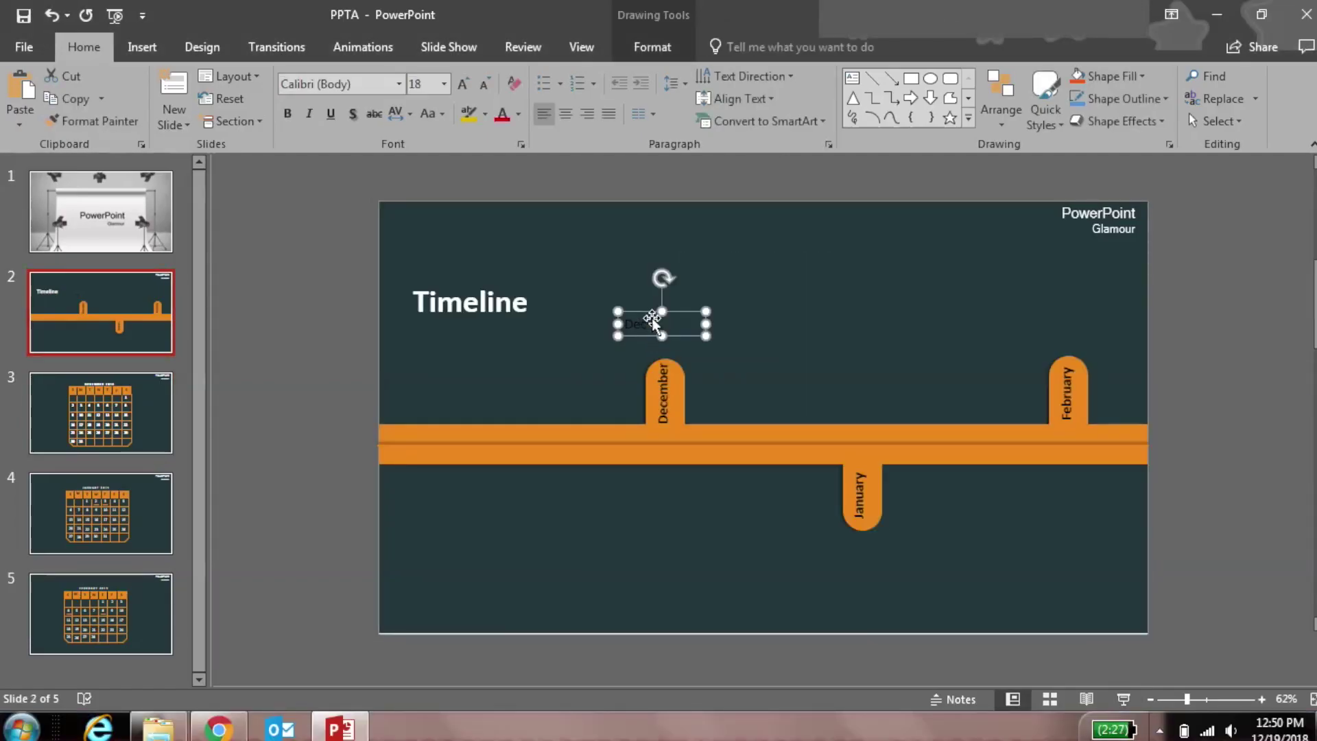
pyautogui.press('Delete')
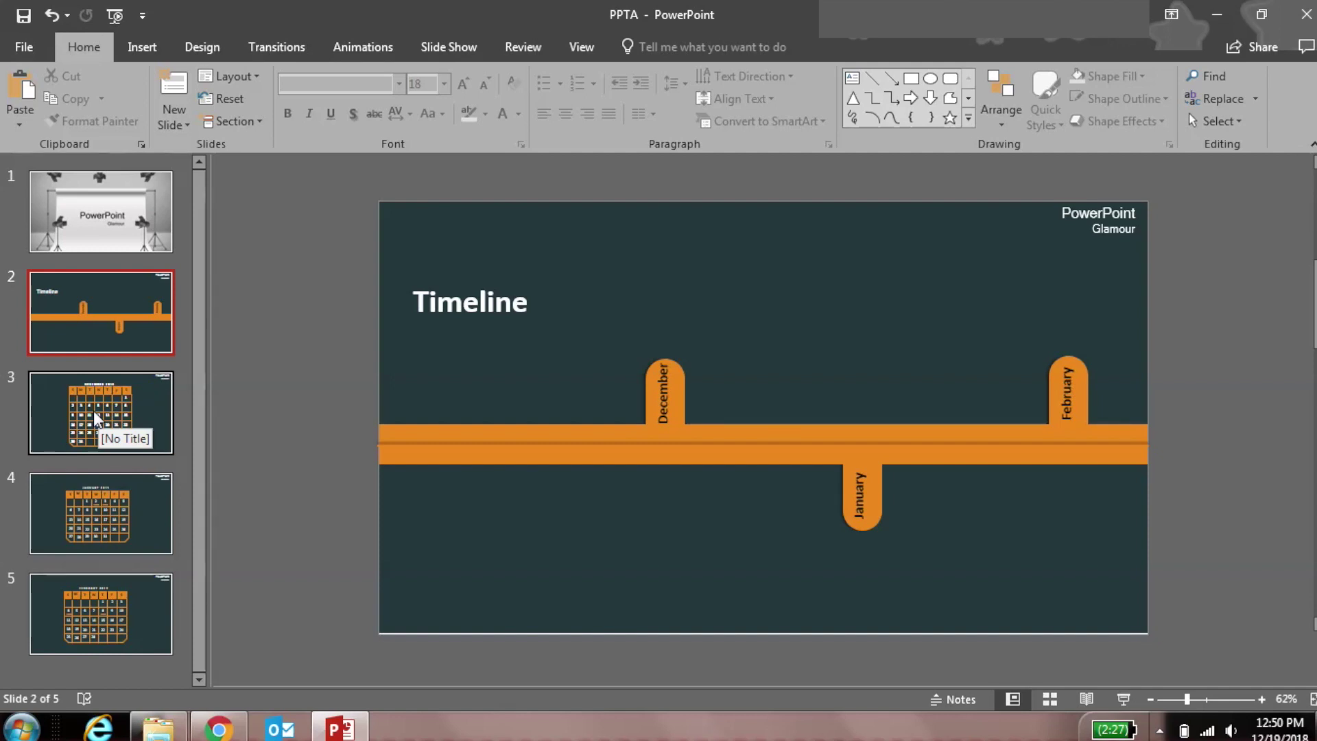
pyautogui.moveTo(97, 416); pyautogui.dragTo(650, 288)
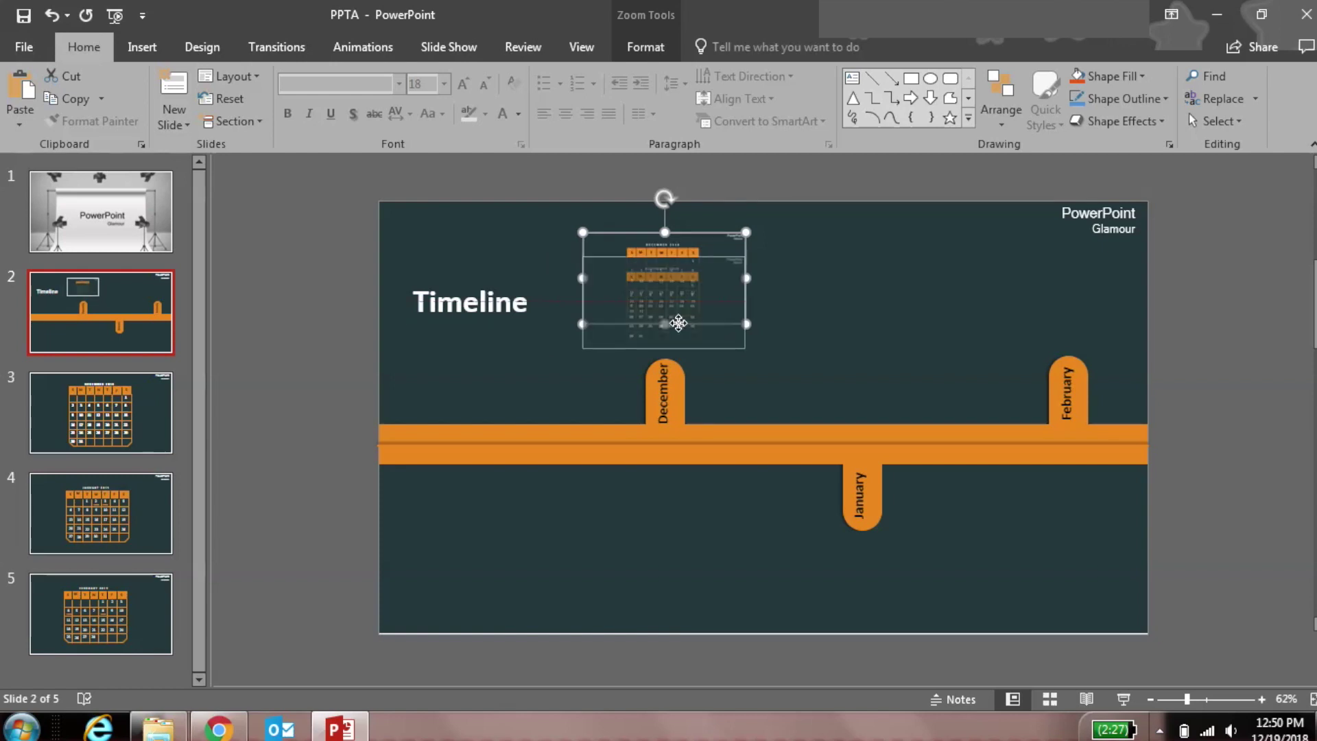
# Move the December zoom above its tab and add a shrunken January zoom below the January tab
pyautogui.moveTo(678, 307); pyautogui.dragTo(677, 332)
pyautogui.click(114, 520)
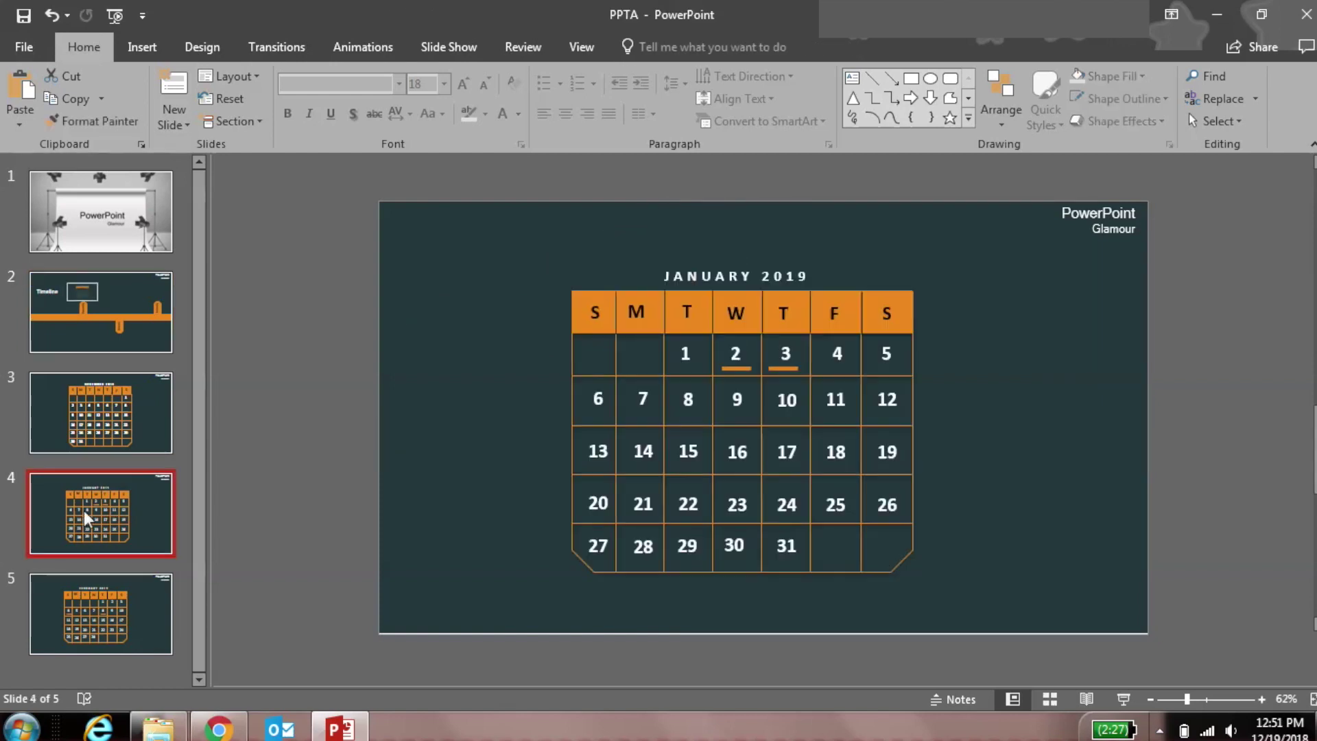
pyautogui.click(132, 325)
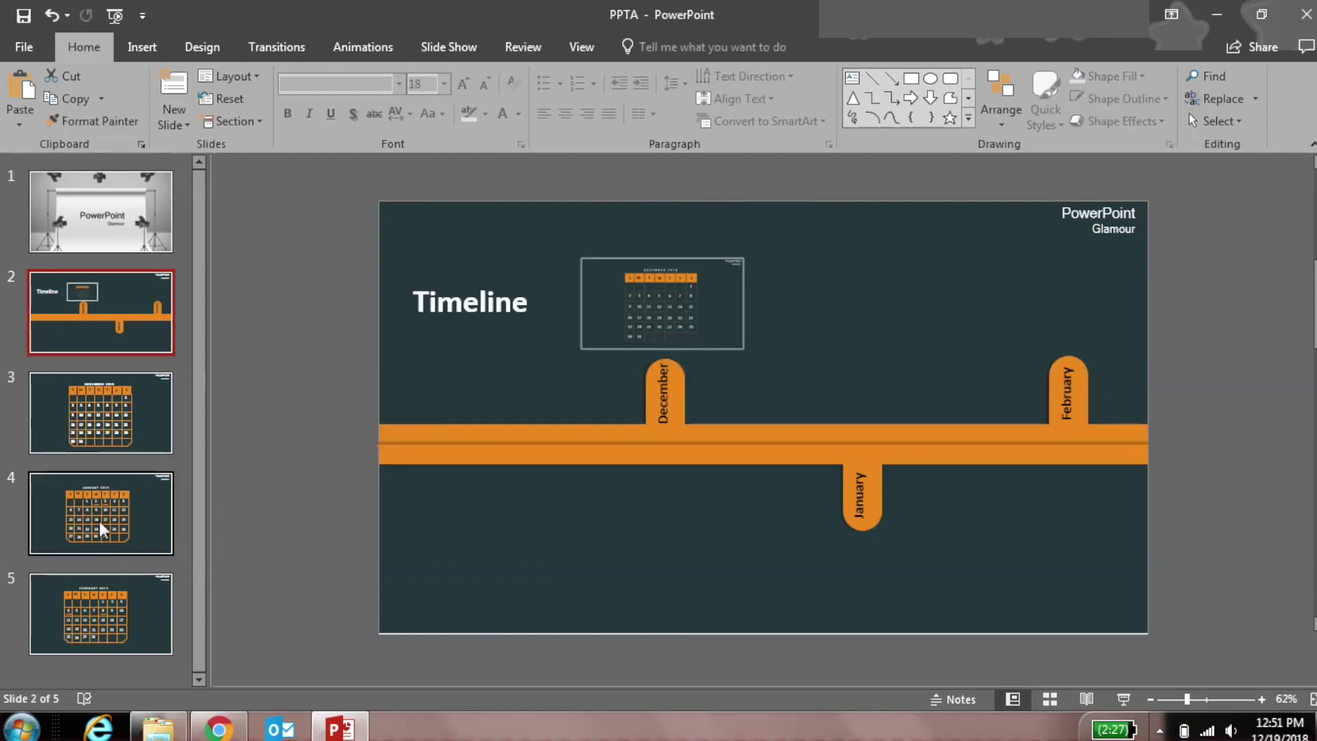
pyautogui.moveTo(103, 515); pyautogui.dragTo(813, 571)
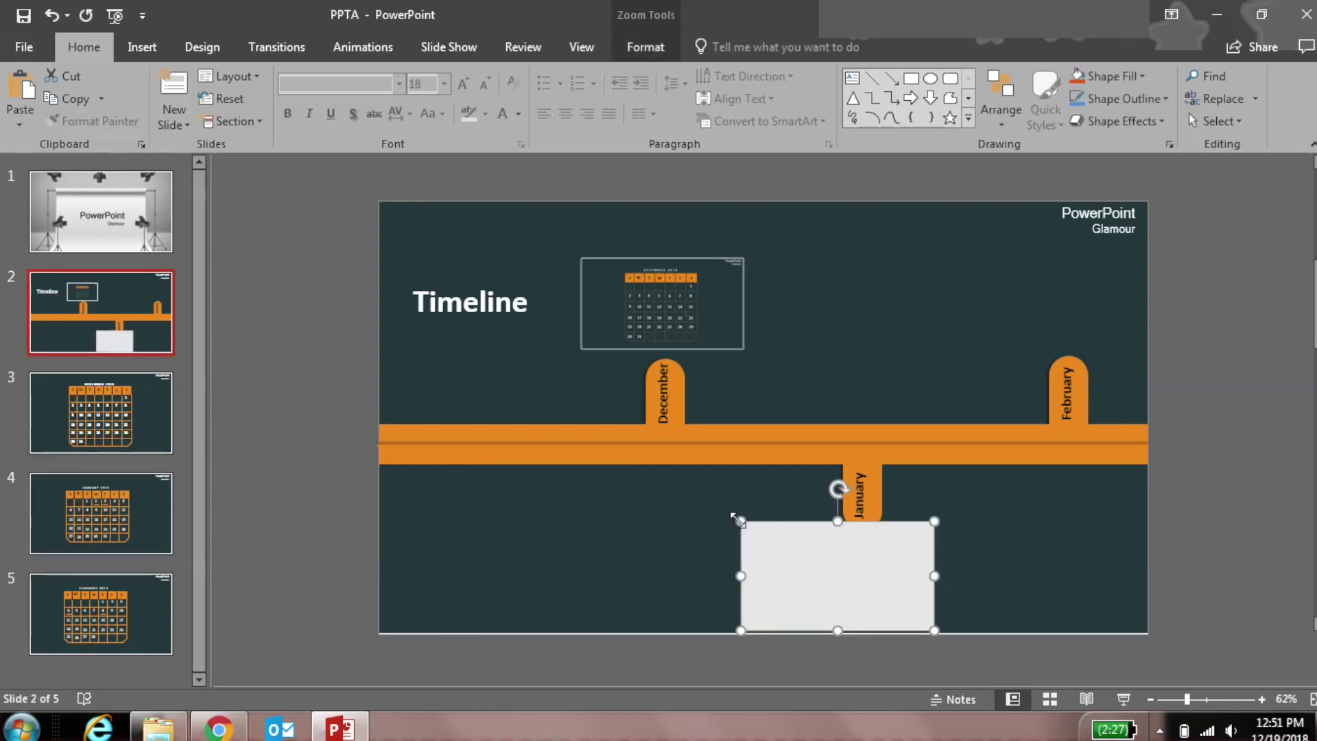
pyautogui.moveTo(740, 522); pyautogui.dragTo(790, 542)
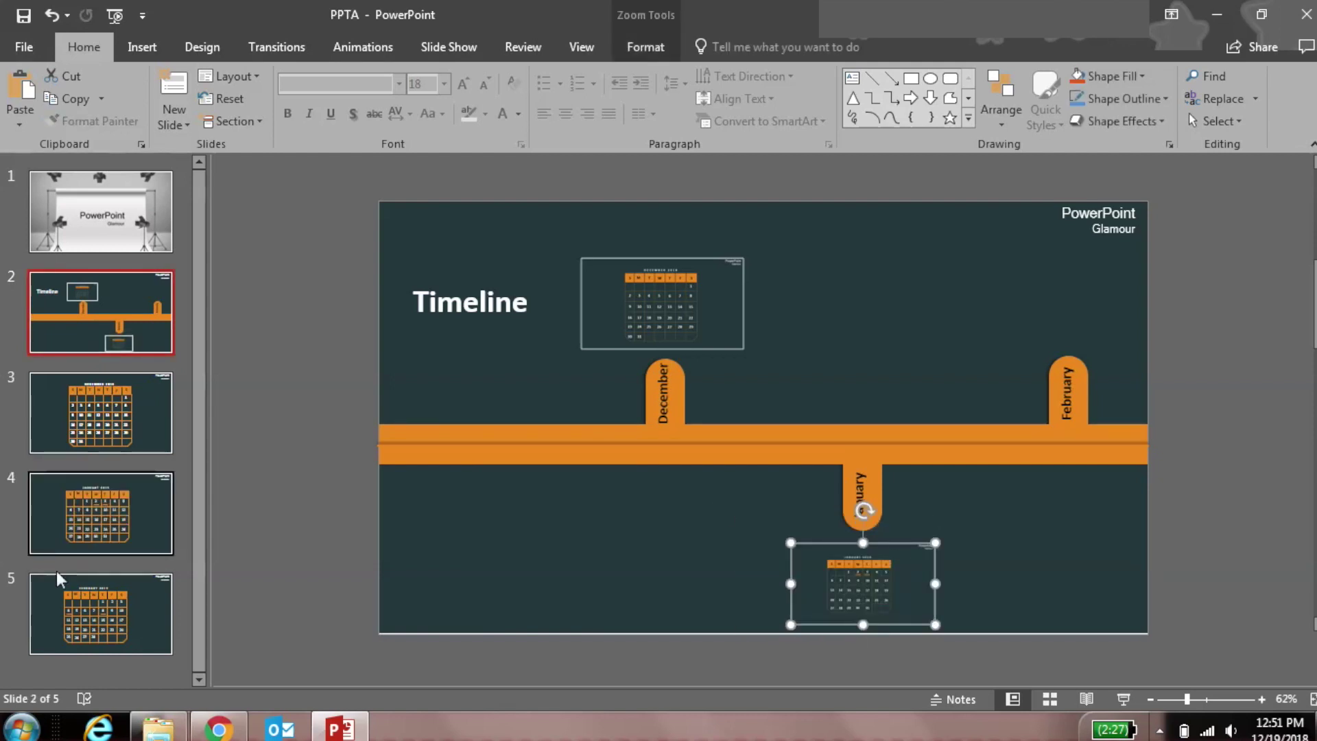
# Add a February calendar zoom, shrink it, and place it above the February tab
pyautogui.moveTo(98, 612); pyautogui.dragTo(1019, 314)
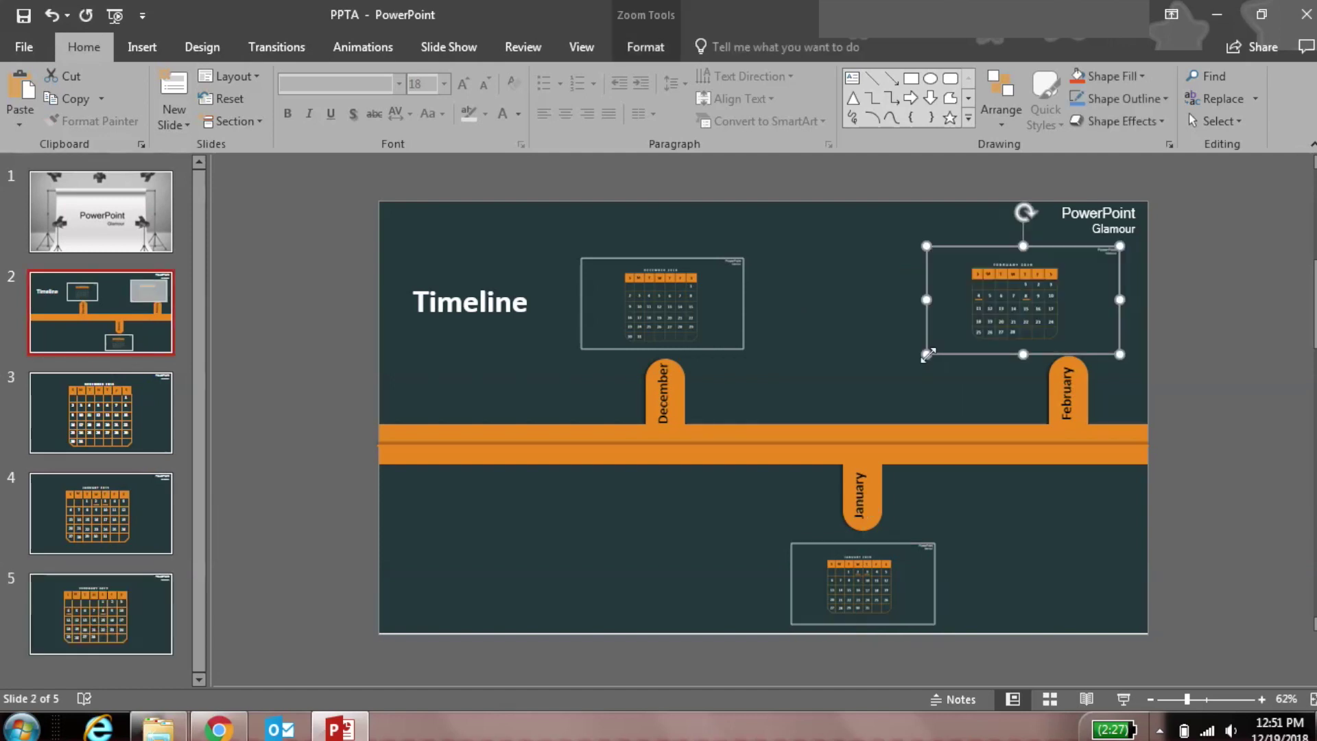
pyautogui.moveTo(927, 353); pyautogui.dragTo(971, 329)
pyautogui.moveTo(1059, 301); pyautogui.dragTo(1070, 314)
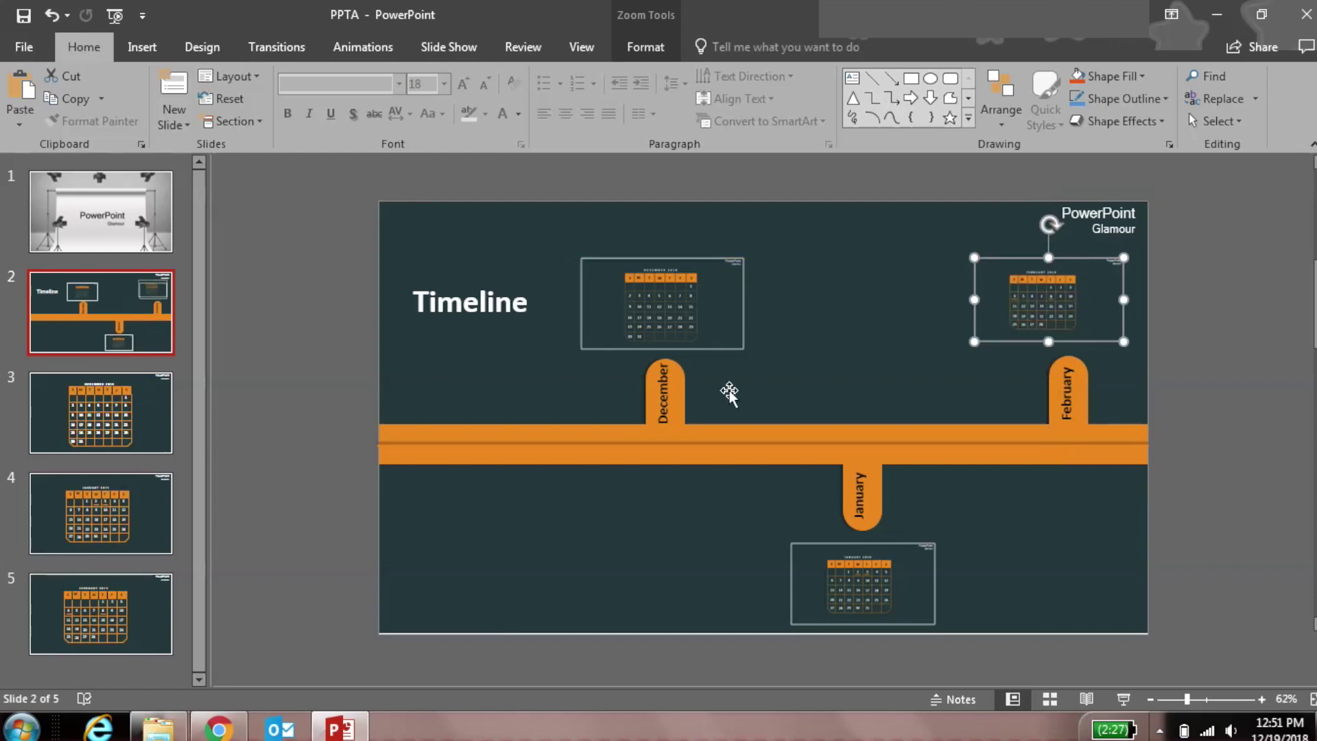